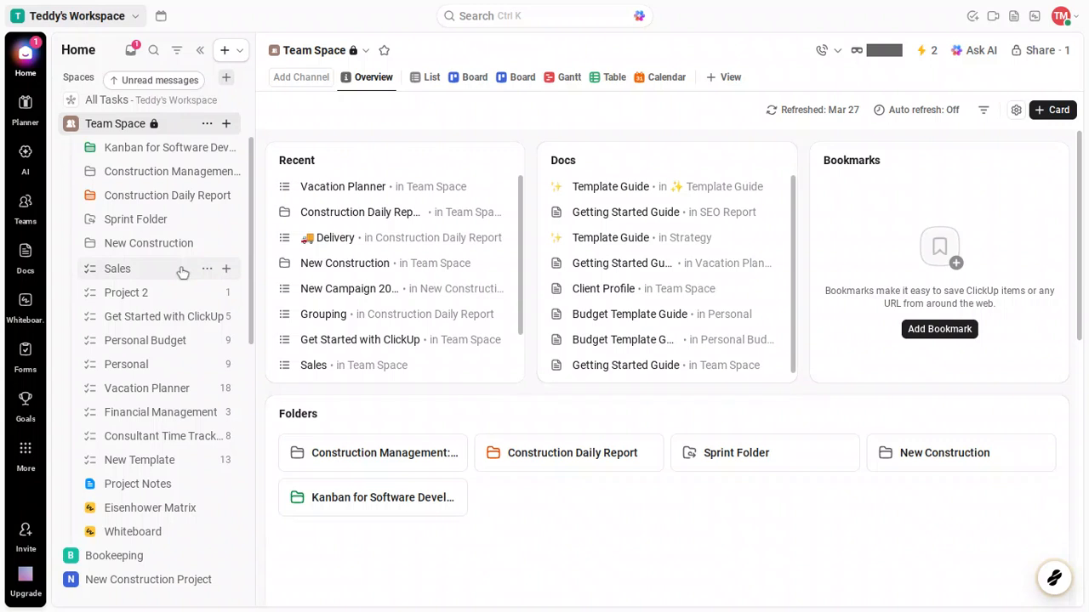
Open the Sales list under Team Space and begin adding a task to the To Do group
{"action": "left_click", "coordinate": [182, 269]}
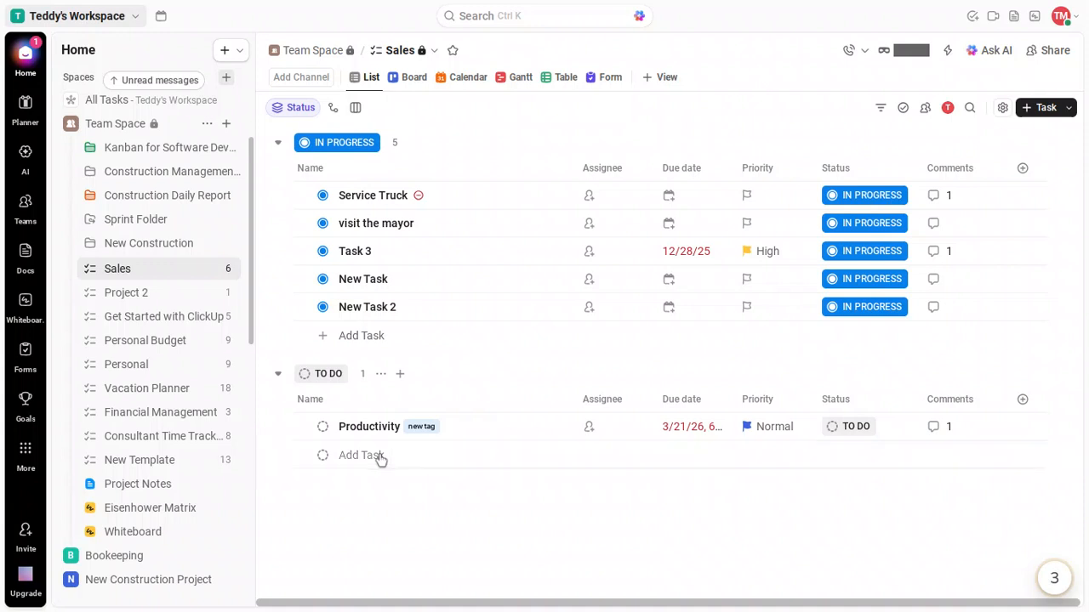
{"action": "left_click", "coordinate": [380, 459]}
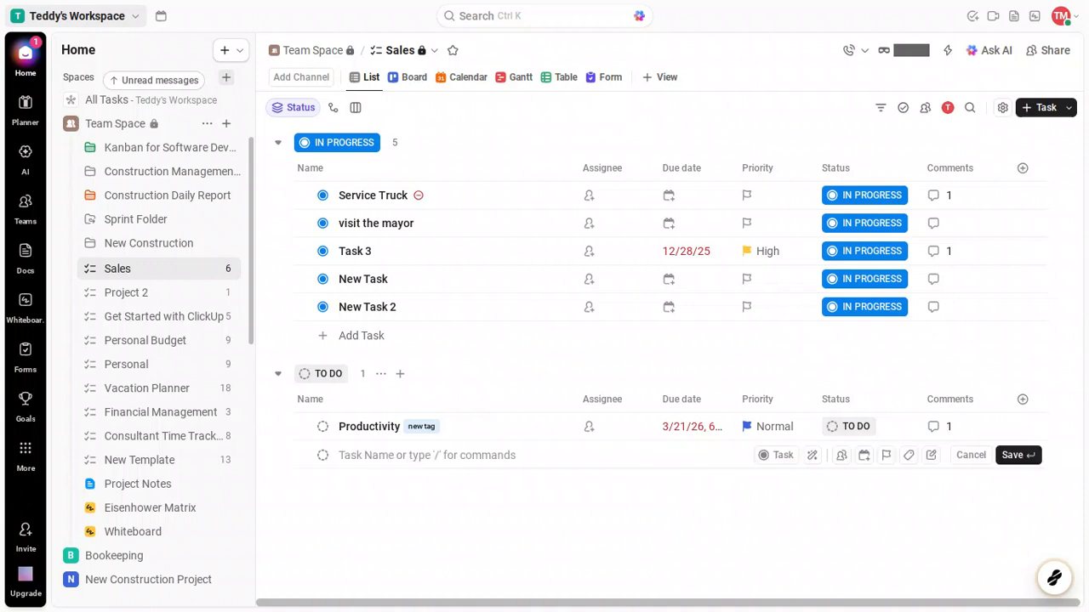
Create the To Do tasks 'Set Targets' and 'Hire New Staff' in the Sales list
{"action": "type", "text": "Set"}
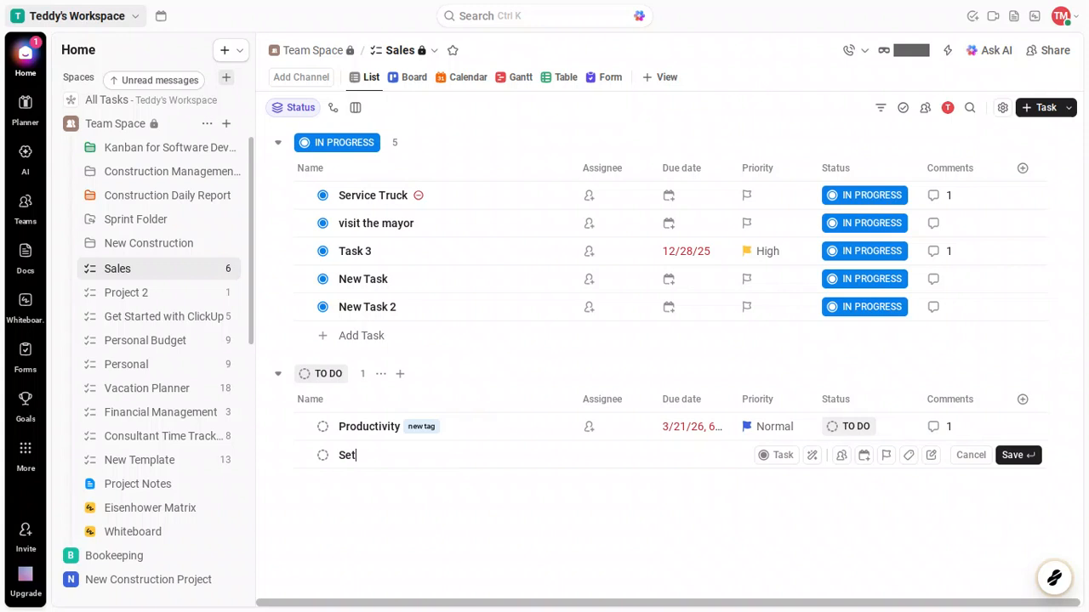
{"action": "type", "text": " Targets"}
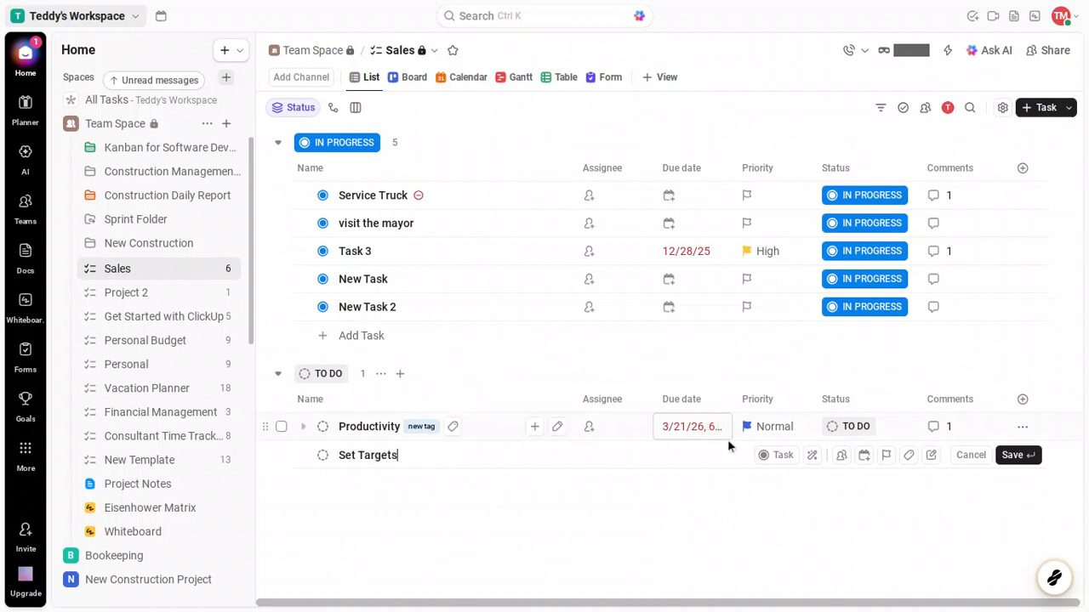
{"action": "left_click", "coordinate": [1012, 455]}
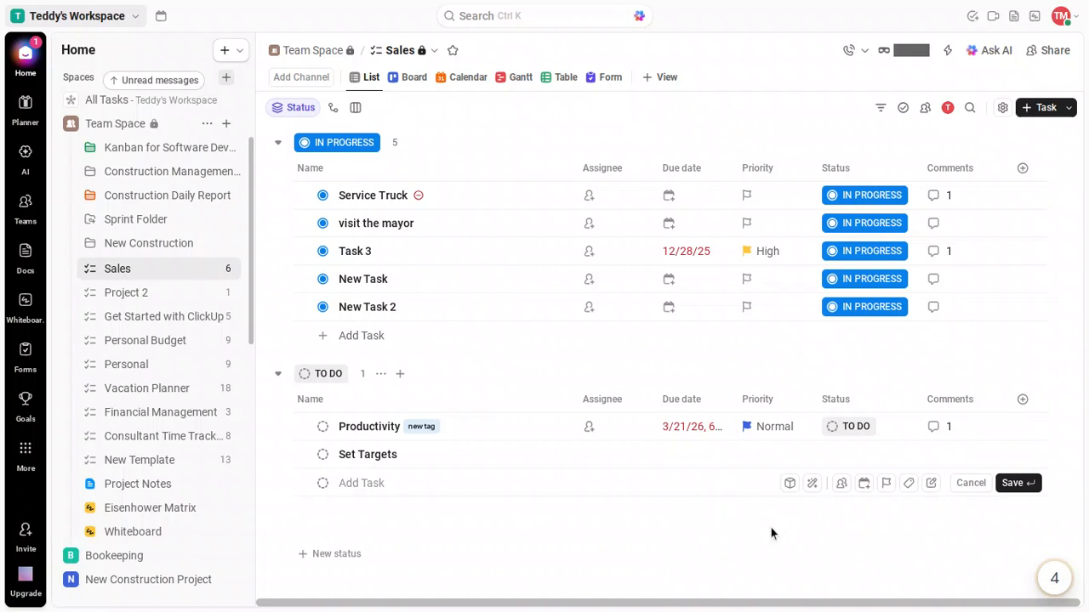
{"action": "left_click", "coordinate": [372, 489]}
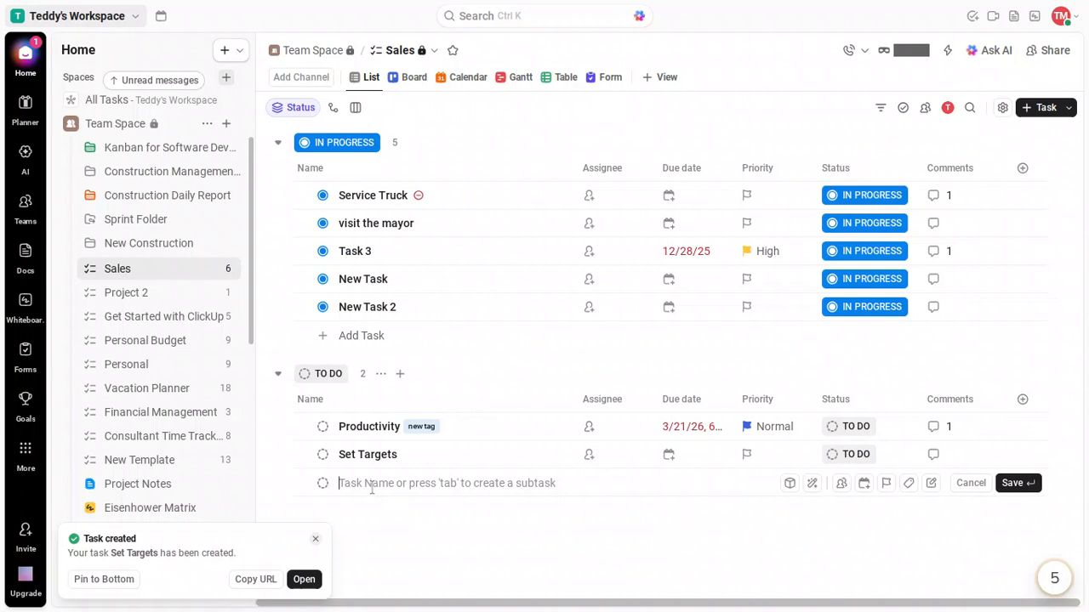
{"action": "type", "text": "Hi"}
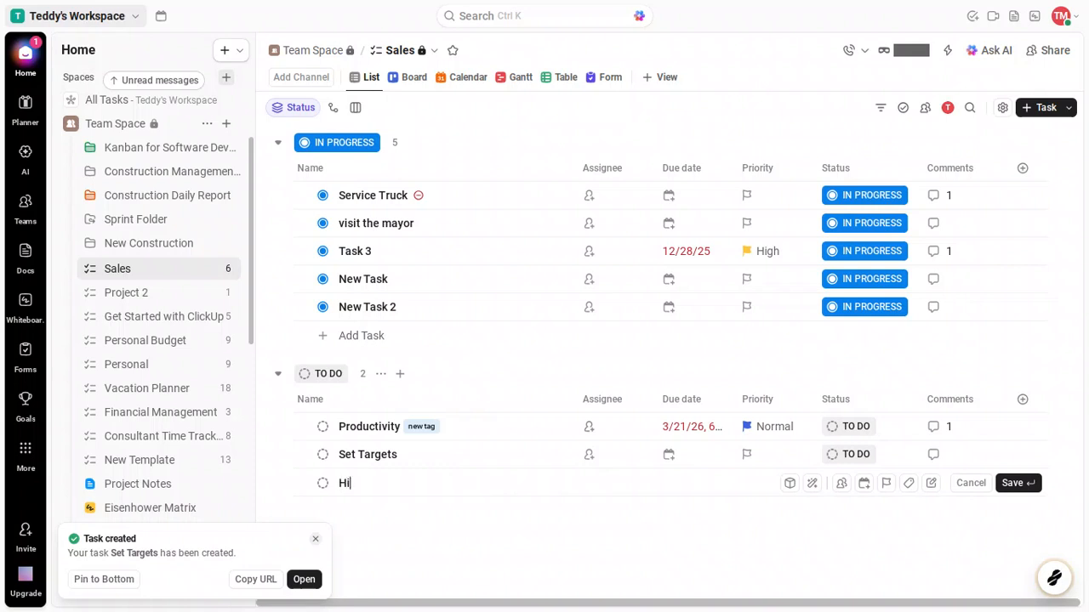
{"action": "type", "text": "re New Staff"}
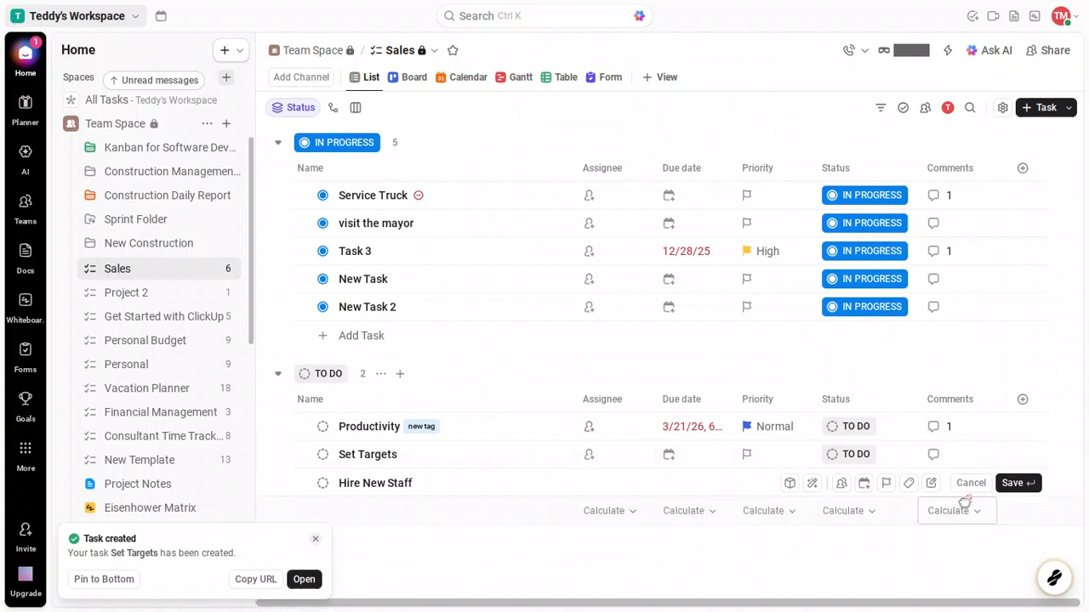
{"action": "left_click", "coordinate": [1012, 483]}
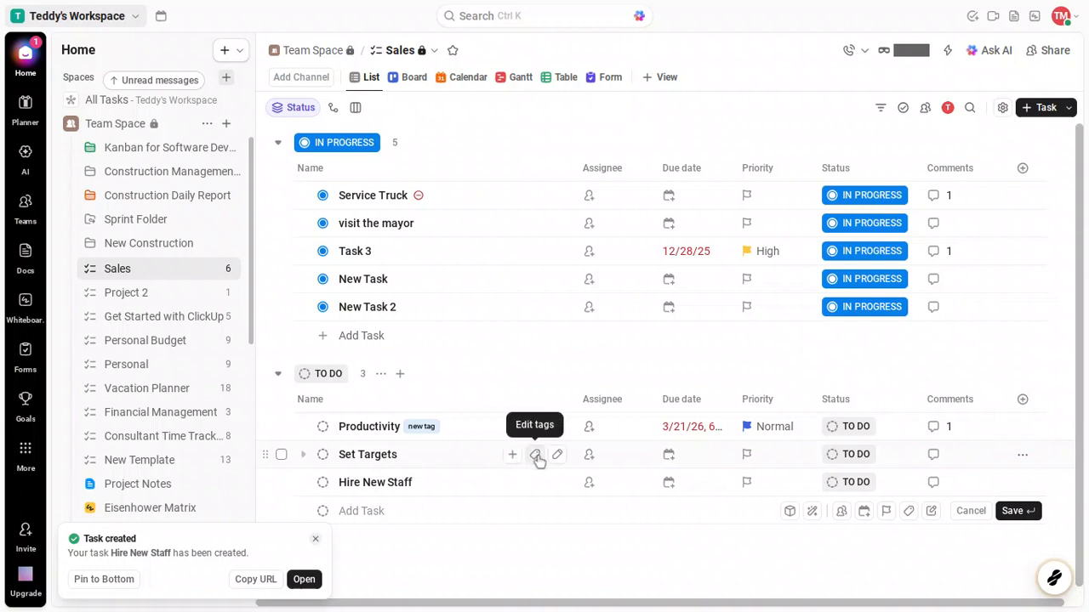
Create a new 'epic' tag and apply it to Set Targets
{"action": "left_click", "coordinate": [537, 457]}
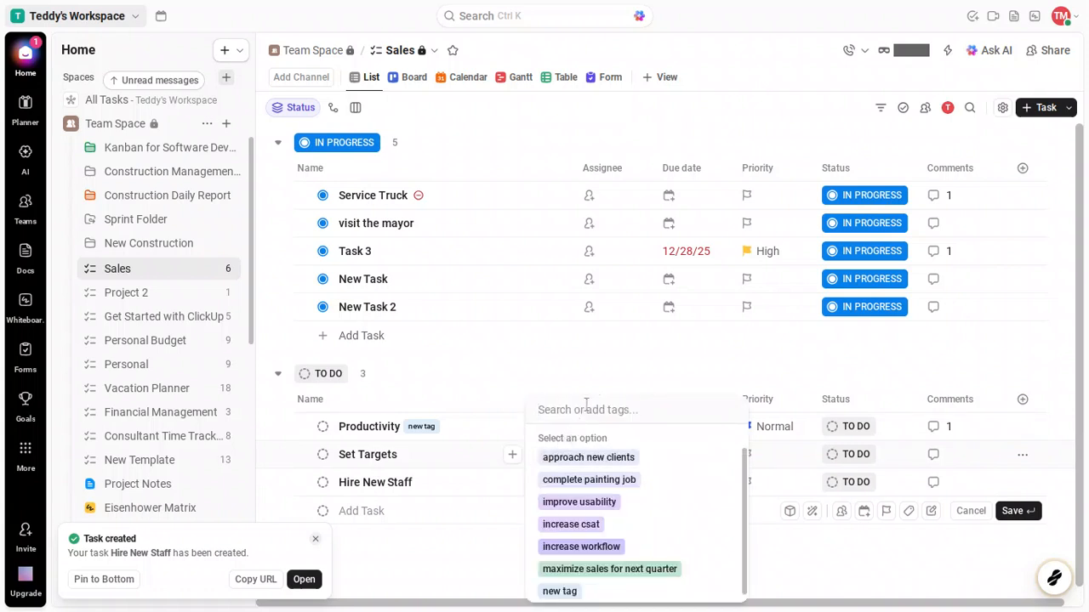
{"action": "type", "text": "epi"}
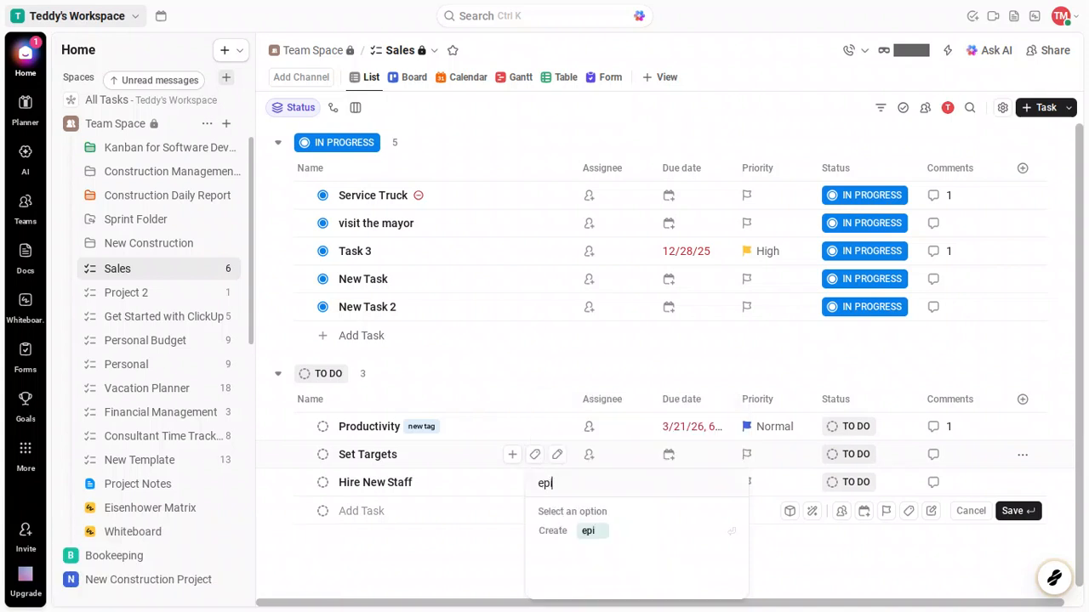
{"action": "type", "text": "c"}
{"action": "left_click", "coordinate": [582, 534]}
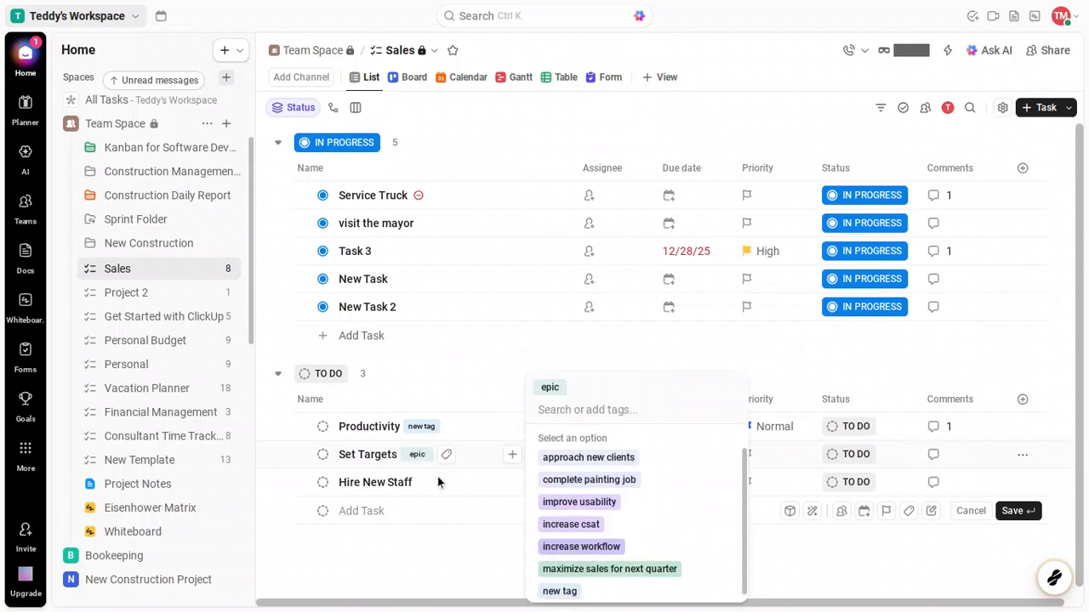
{"action": "left_click", "coordinate": [456, 519]}
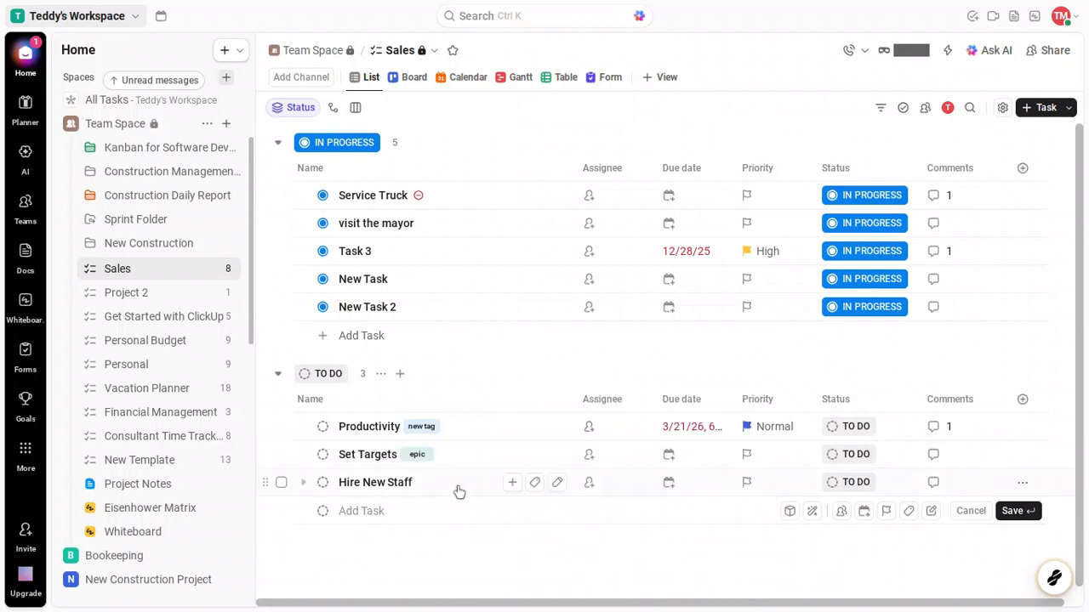
Apply the 'epic' tag to Hire New Staff as well
{"action": "left_click", "coordinate": [534, 483]}
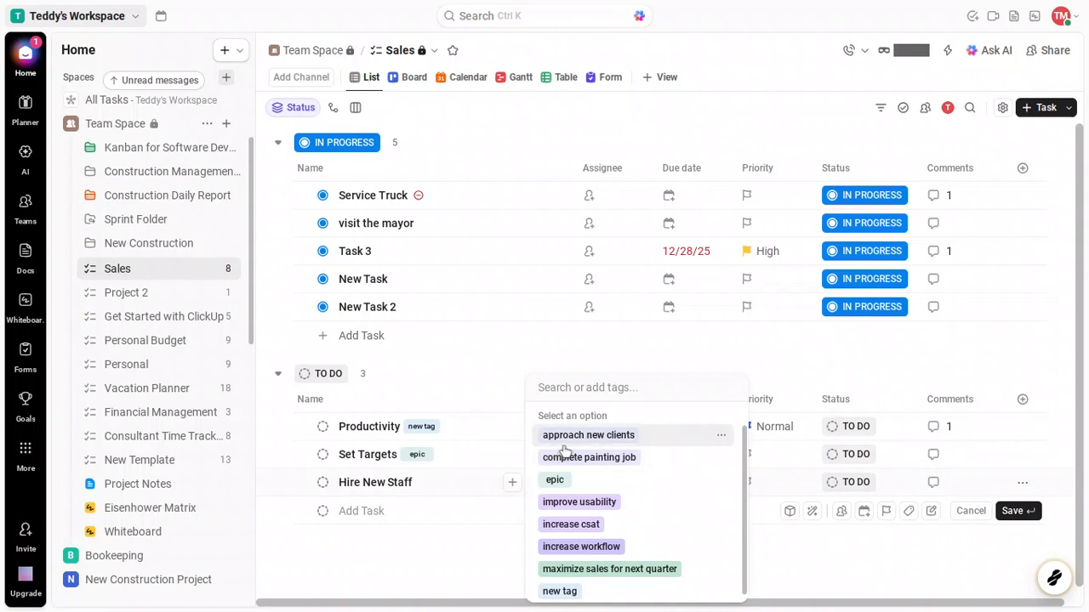
{"action": "type", "text": "epi"}
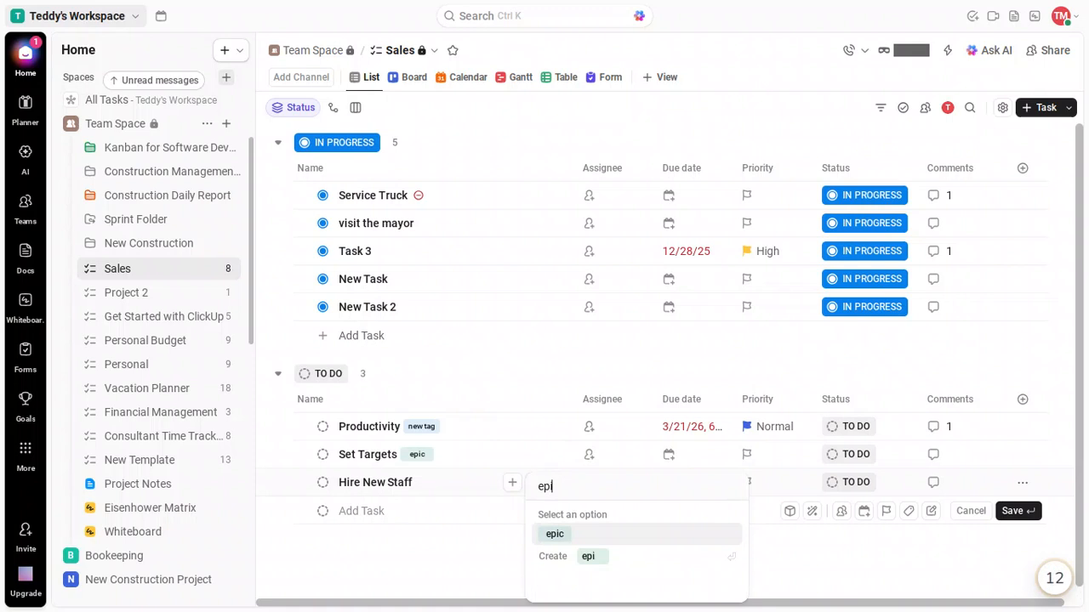
{"action": "type", "text": "c"}
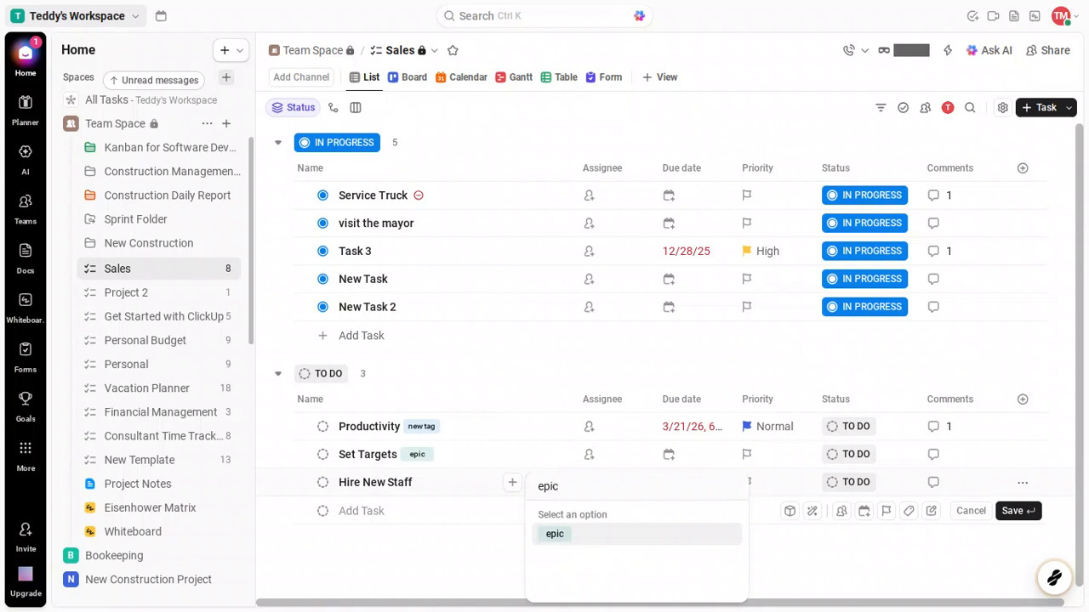
{"action": "left_click", "coordinate": [573, 534]}
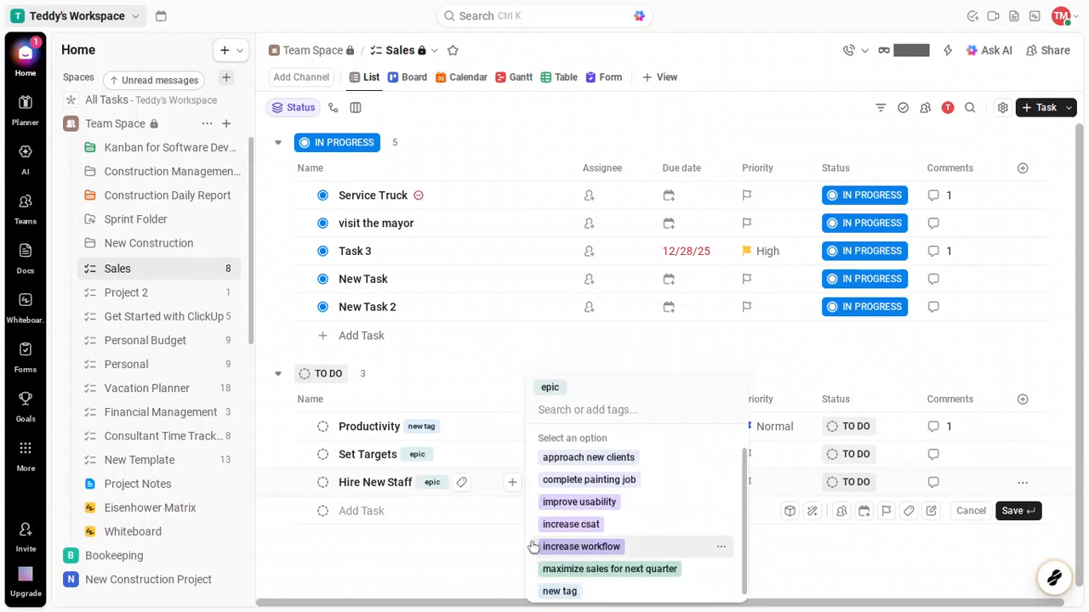
{"action": "left_click", "coordinate": [466, 552]}
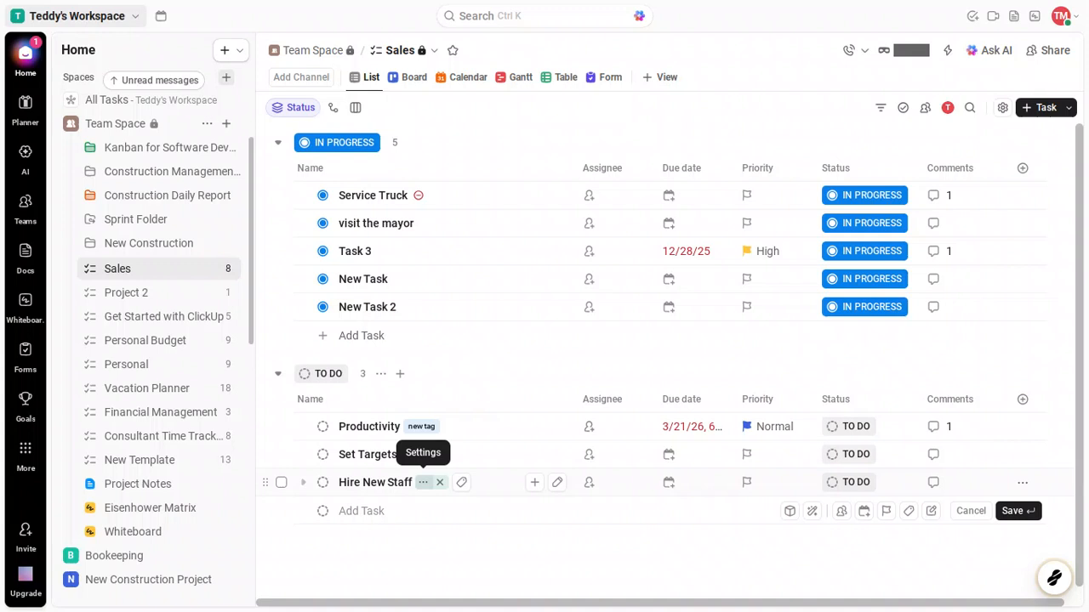
Change the epic tag's colour to Red
{"action": "left_click", "coordinate": [422, 485]}
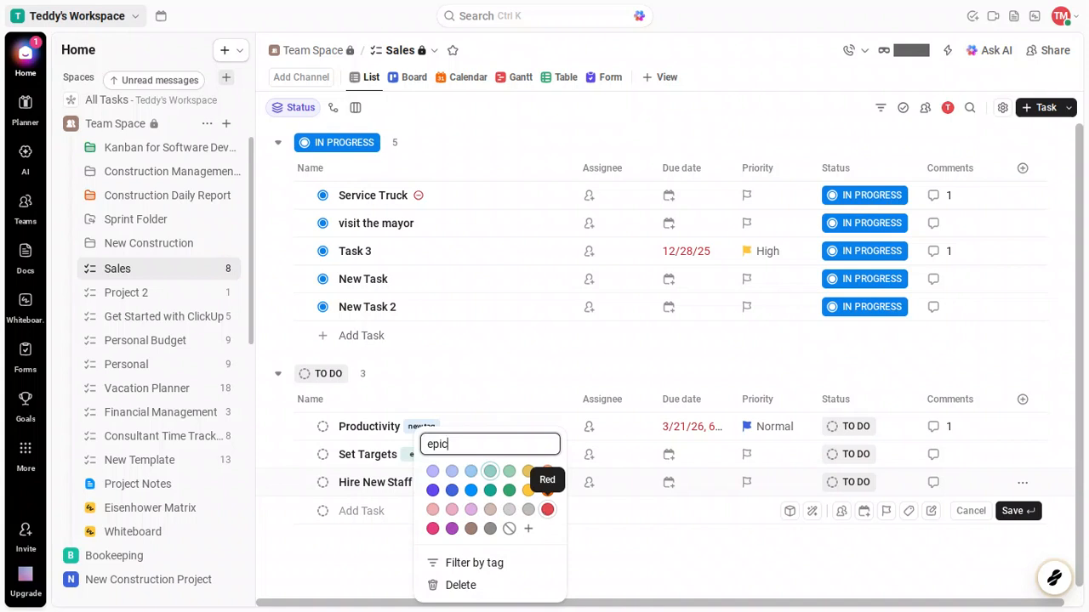
{"action": "left_click", "coordinate": [547, 513]}
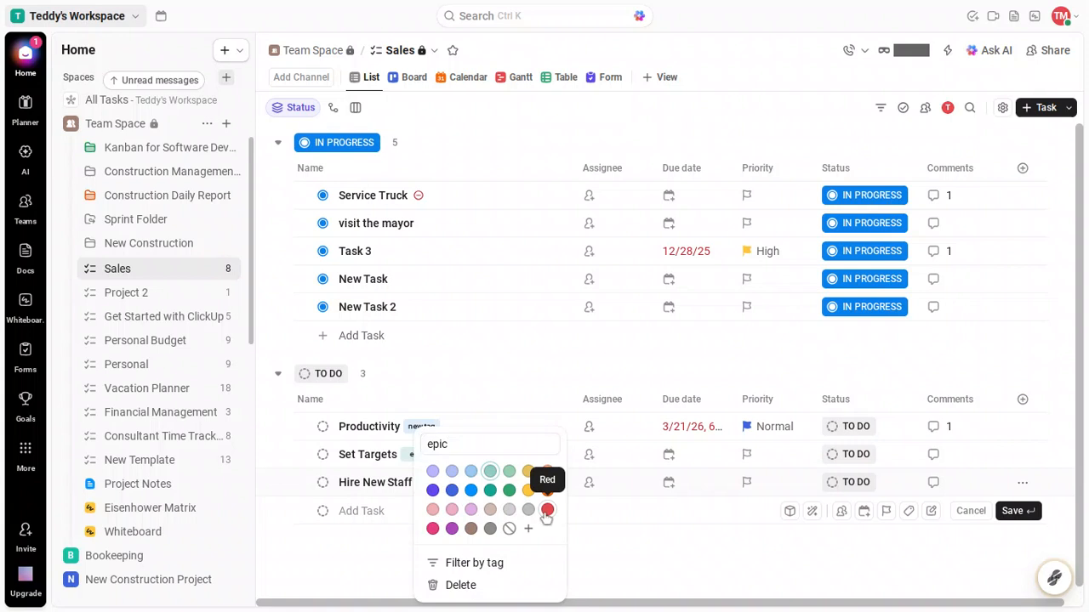
{"action": "left_click", "coordinate": [547, 510]}
{"action": "left_click", "coordinate": [631, 573]}
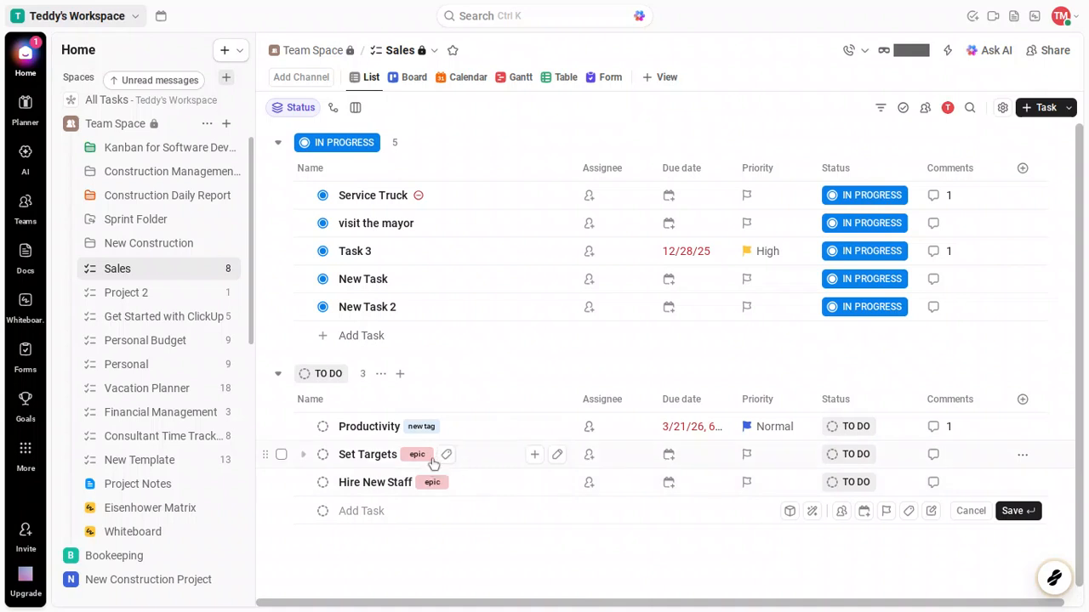
{"action": "mouse_move", "coordinate": [427, 458]}
{"action": "mouse_move", "coordinate": [428, 430]}
{"action": "mouse_move", "coordinate": [559, 542]}
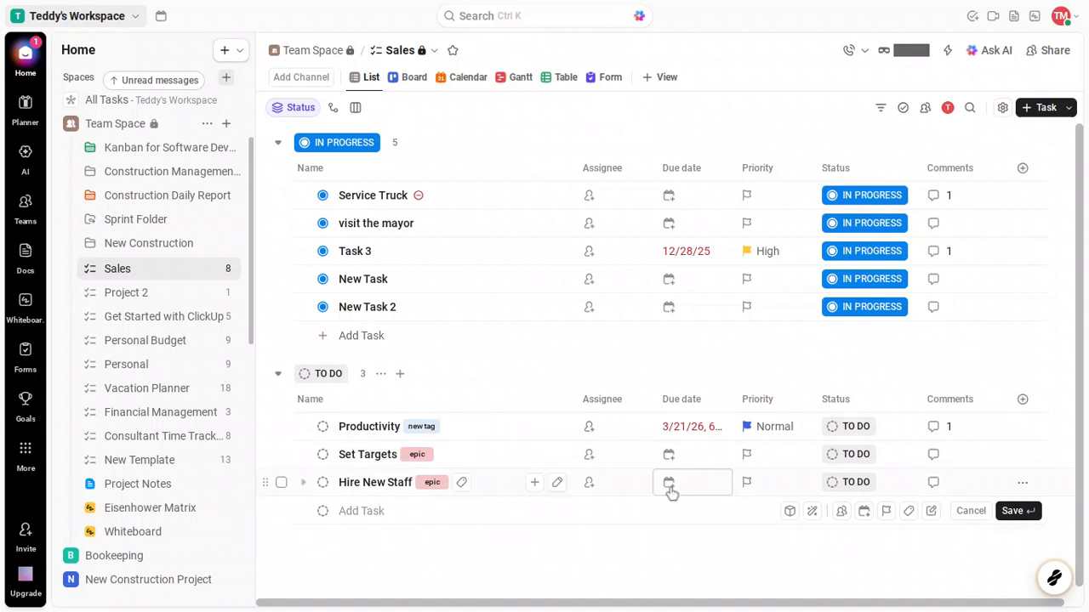
Give Set Targets and Hire New Staff Urgent priority, leaving Task 3 unchanged
{"action": "left_click", "coordinate": [745, 463]}
{"action": "left_click", "coordinate": [745, 459]}
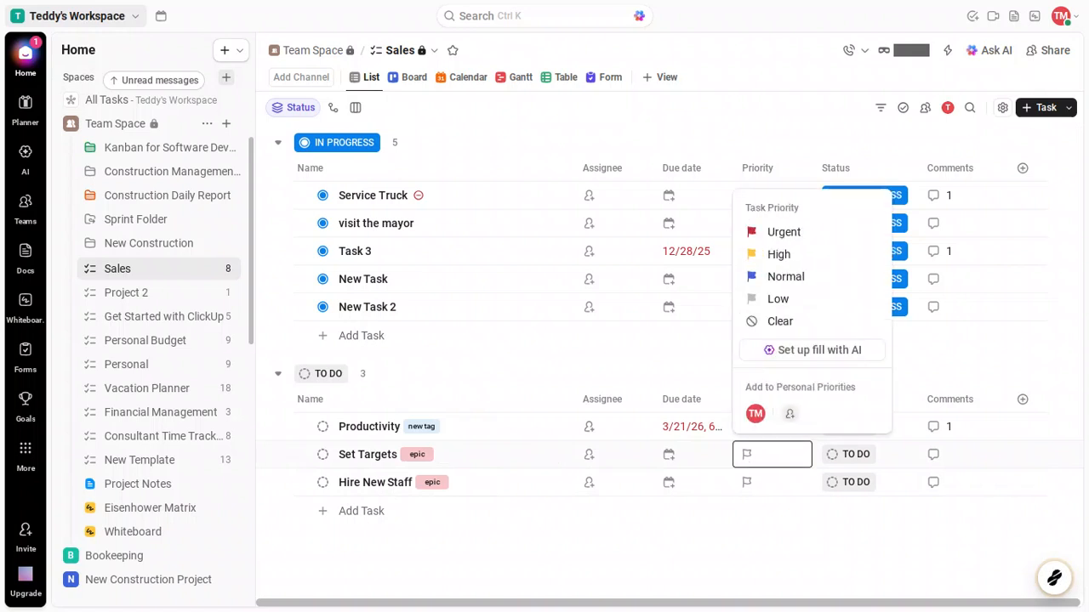
{"action": "left_click", "coordinate": [798, 233]}
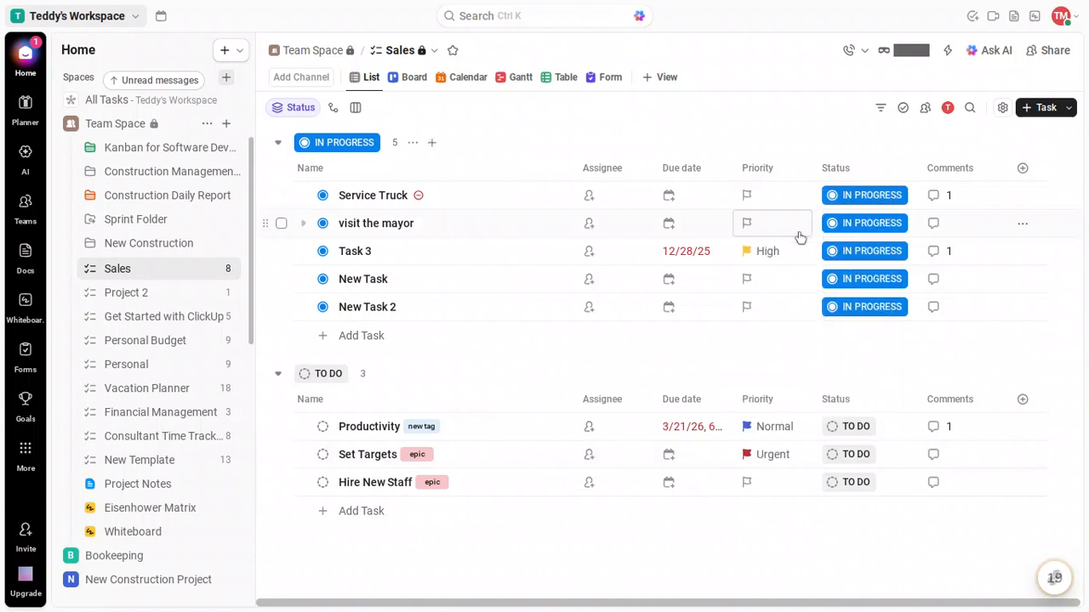
{"action": "left_click", "coordinate": [780, 487]}
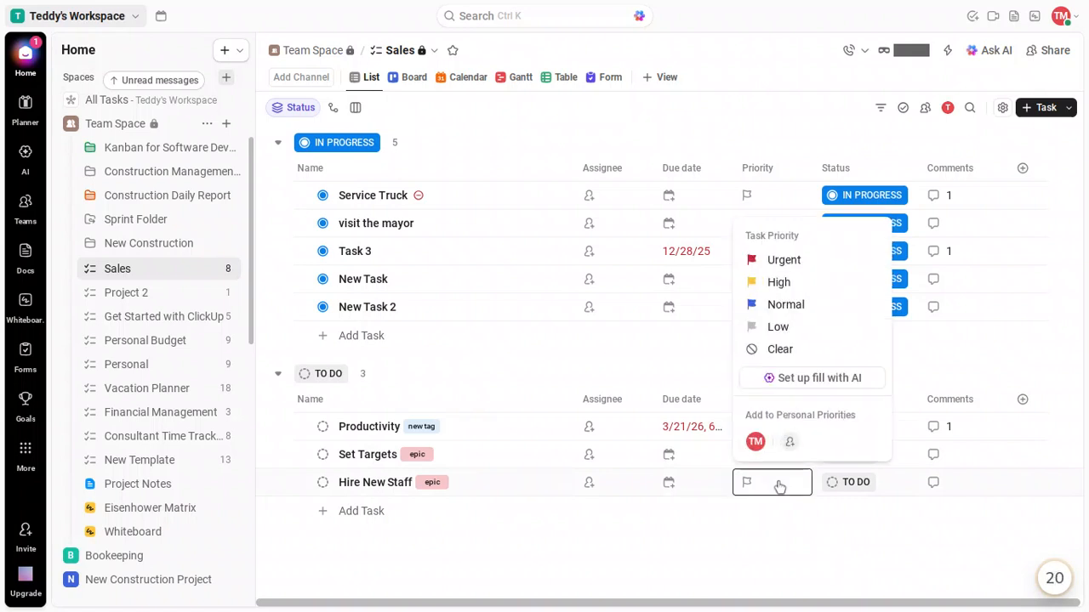
{"action": "left_click", "coordinate": [805, 266]}
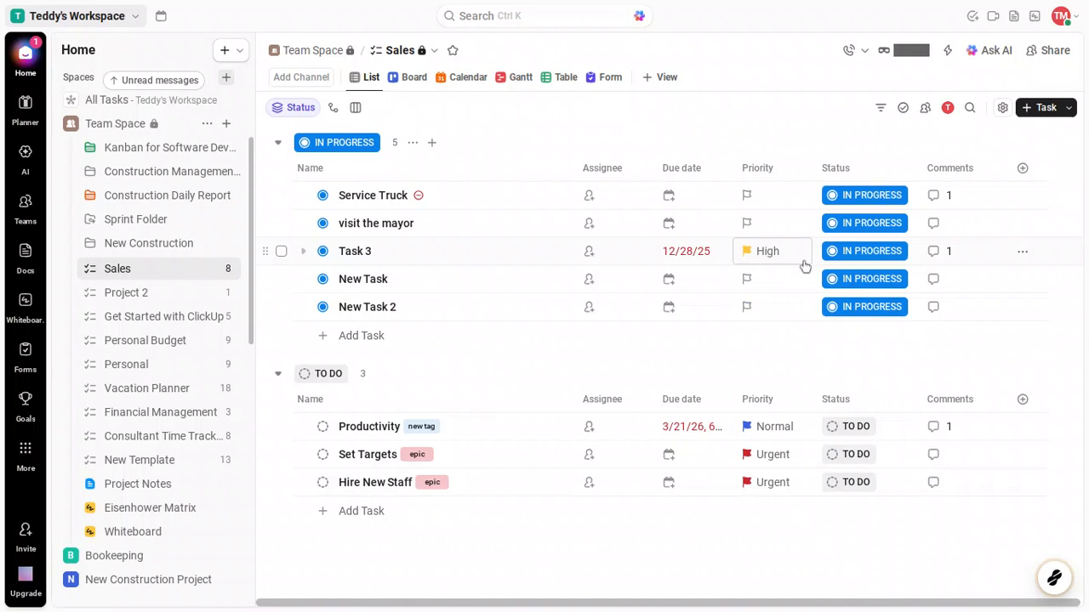
{"action": "left_click", "coordinate": [804, 263]}
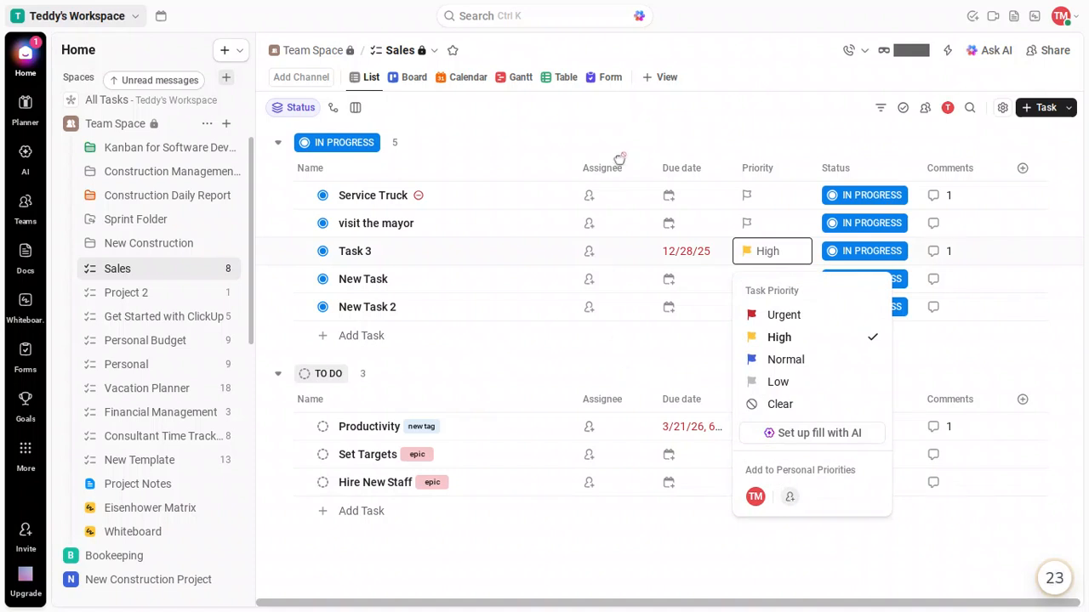
{"action": "left_click", "coordinate": [632, 131]}
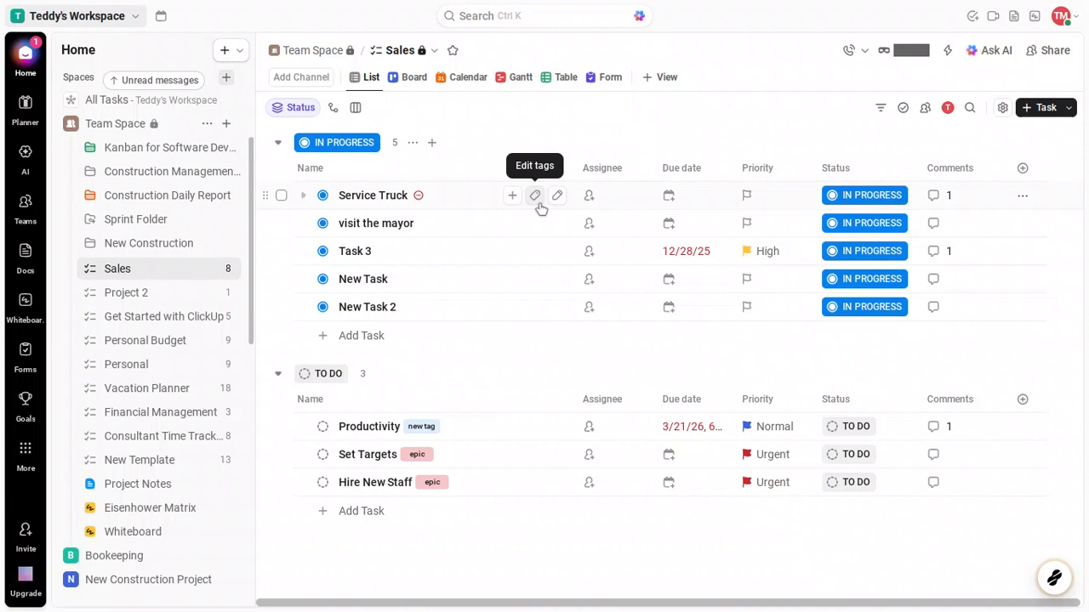
Apply the red 'epic' tag to the Service Truck task
{"action": "left_click", "coordinate": [536, 197]}
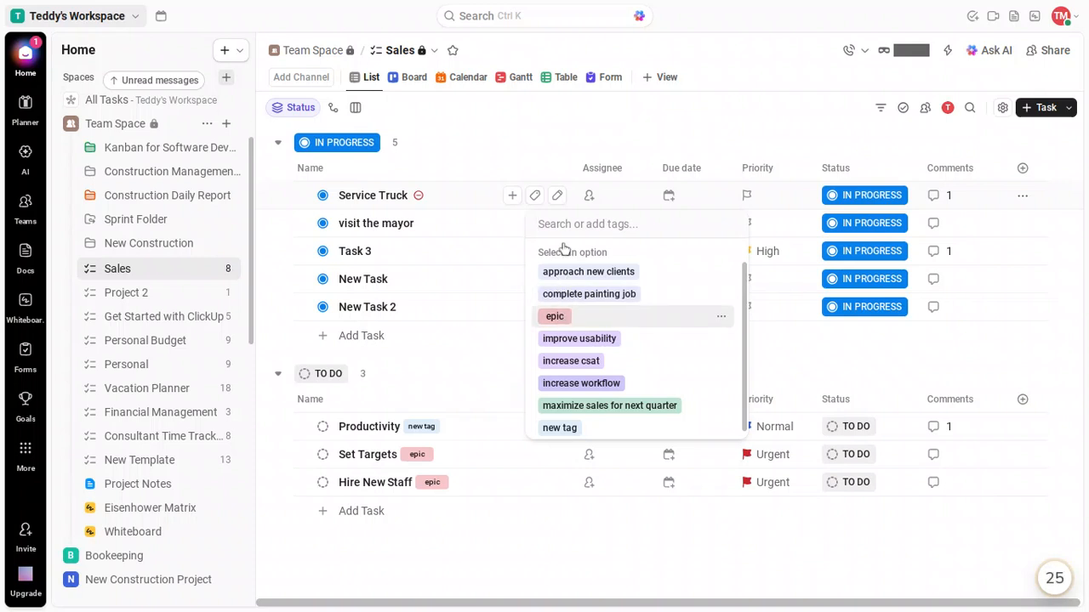
{"action": "key", "text": "Return"}
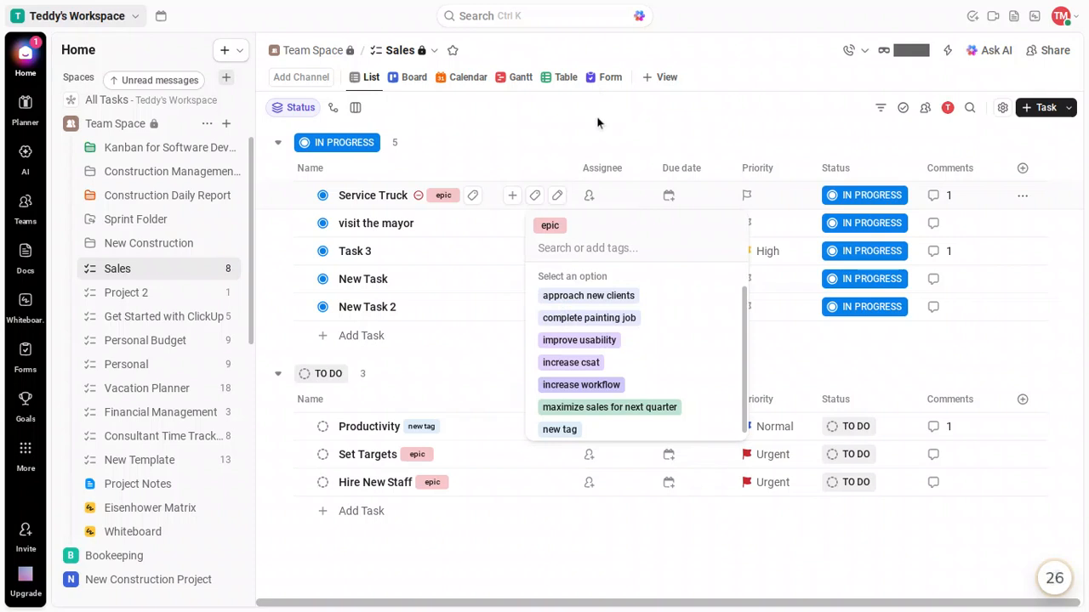
{"action": "left_click", "coordinate": [597, 122]}
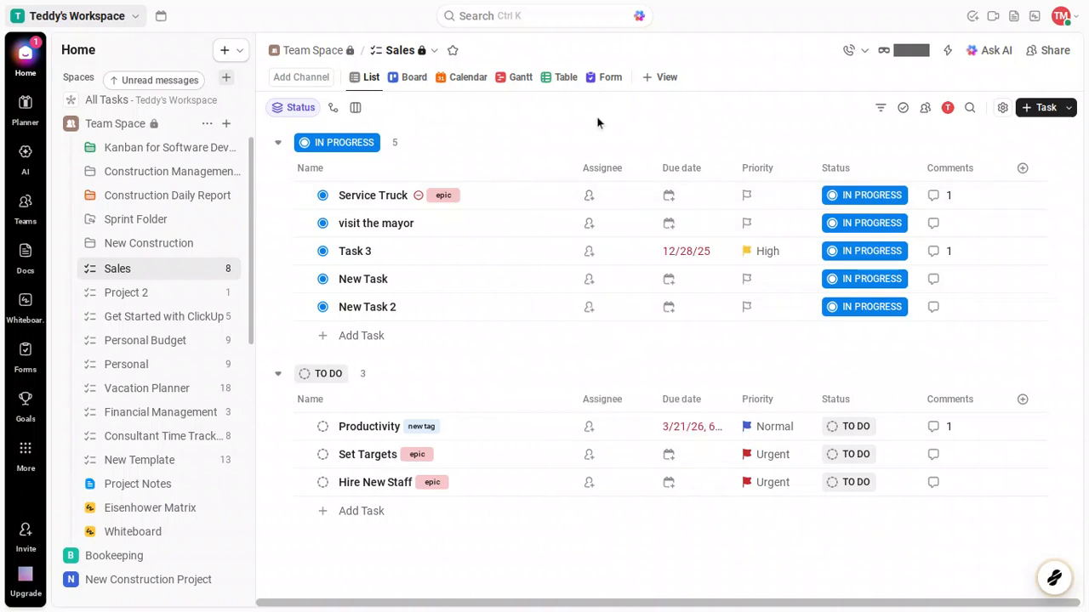